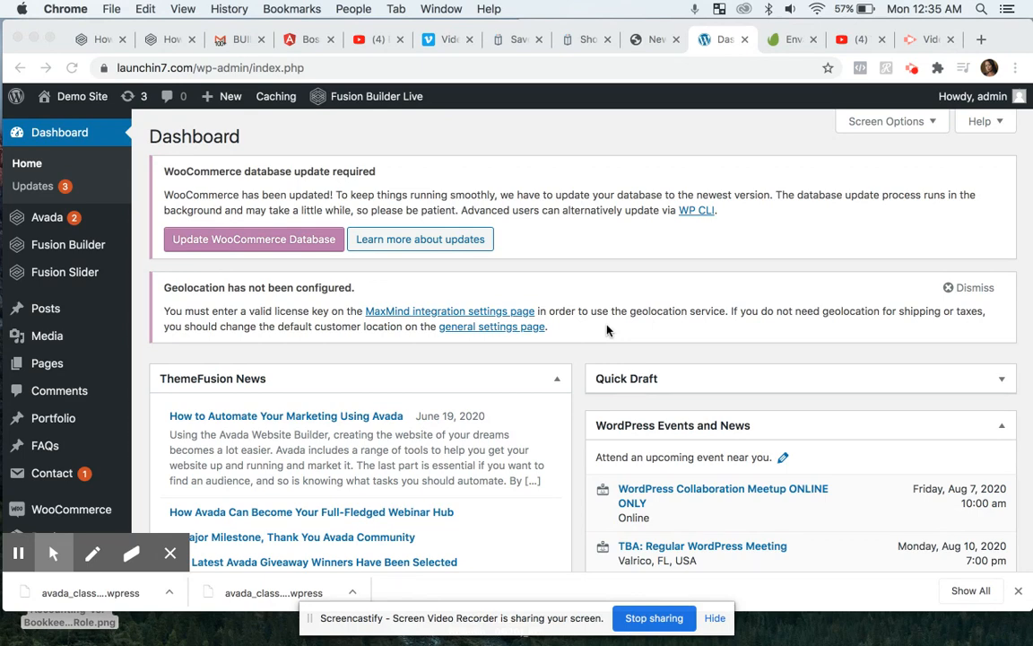
- Start adding a new page from the Pages section of the dashboard
scroll(500, 424, down, 3)
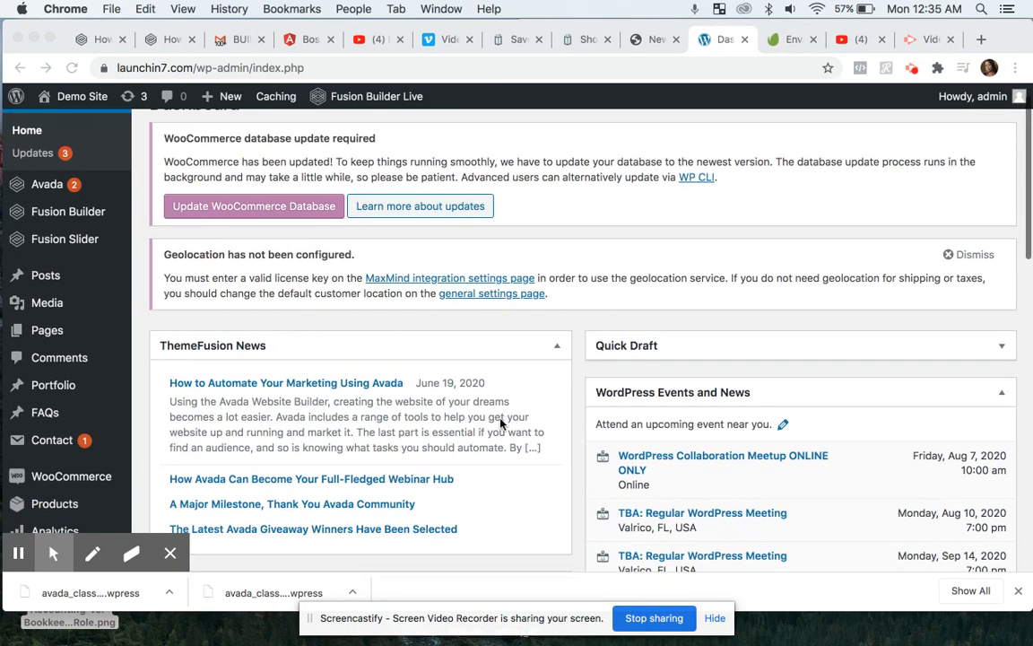
scroll(501, 423, down, 3)
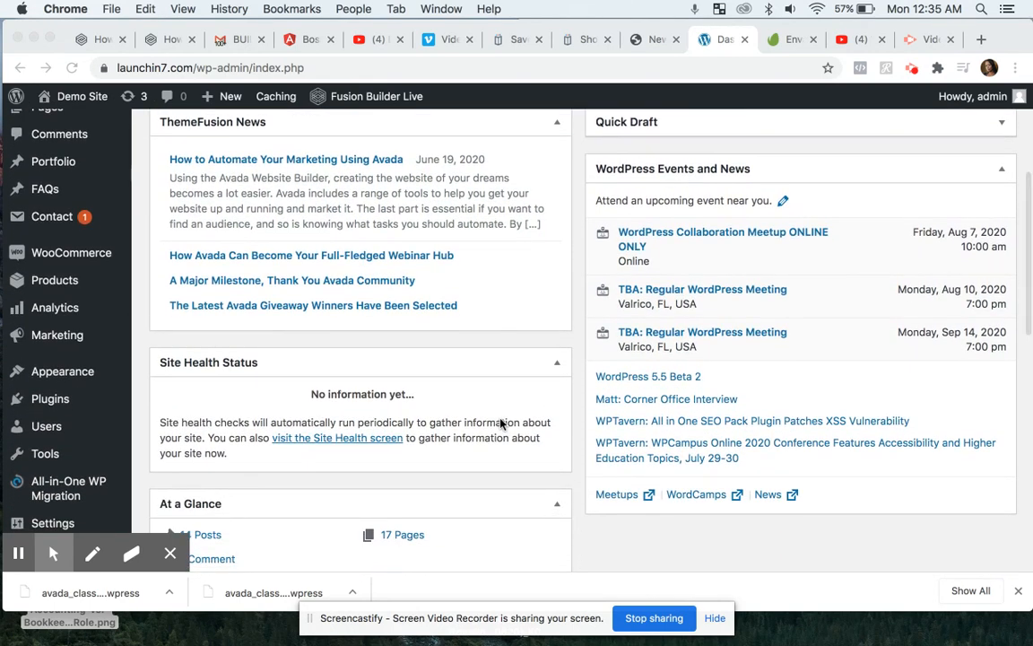
scroll(500, 423, down, 1)
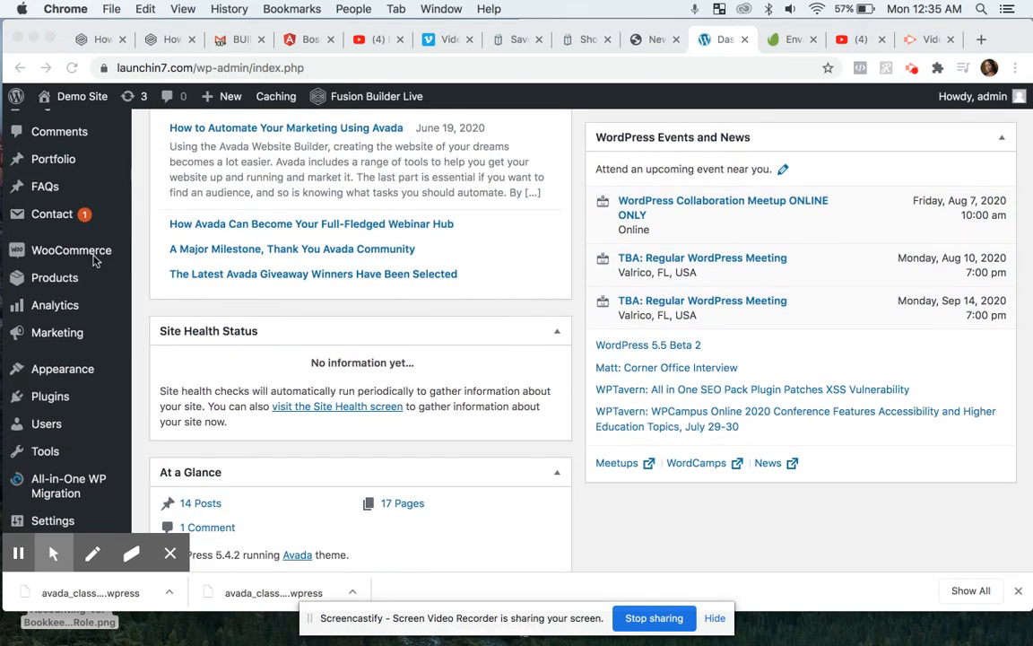
scroll(72, 256, up, 4)
scroll(72, 260, up, 1)
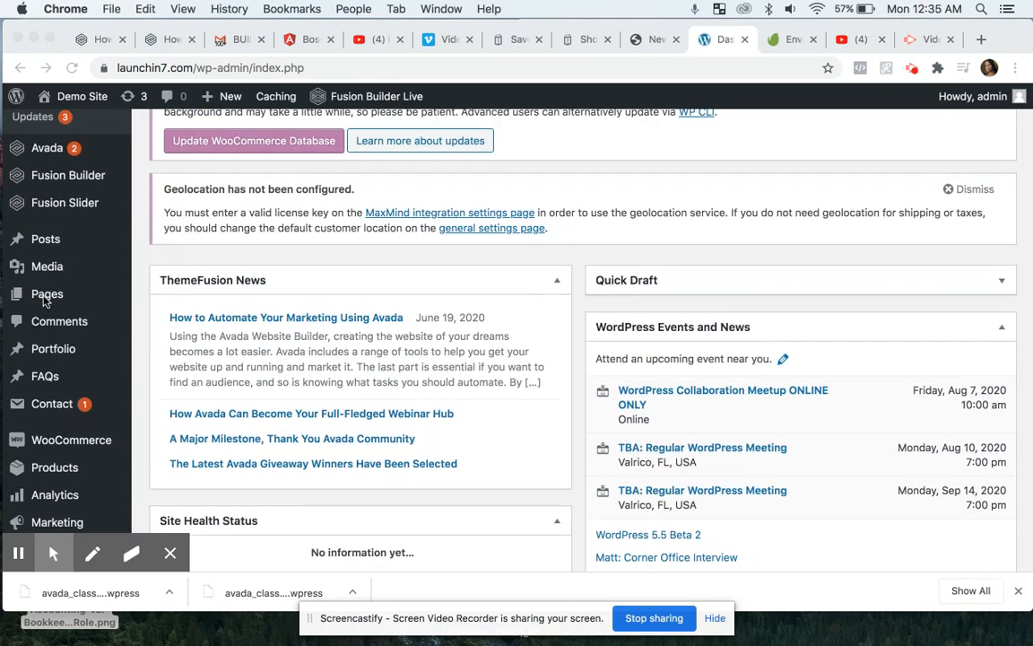
mouse_move(51, 300)
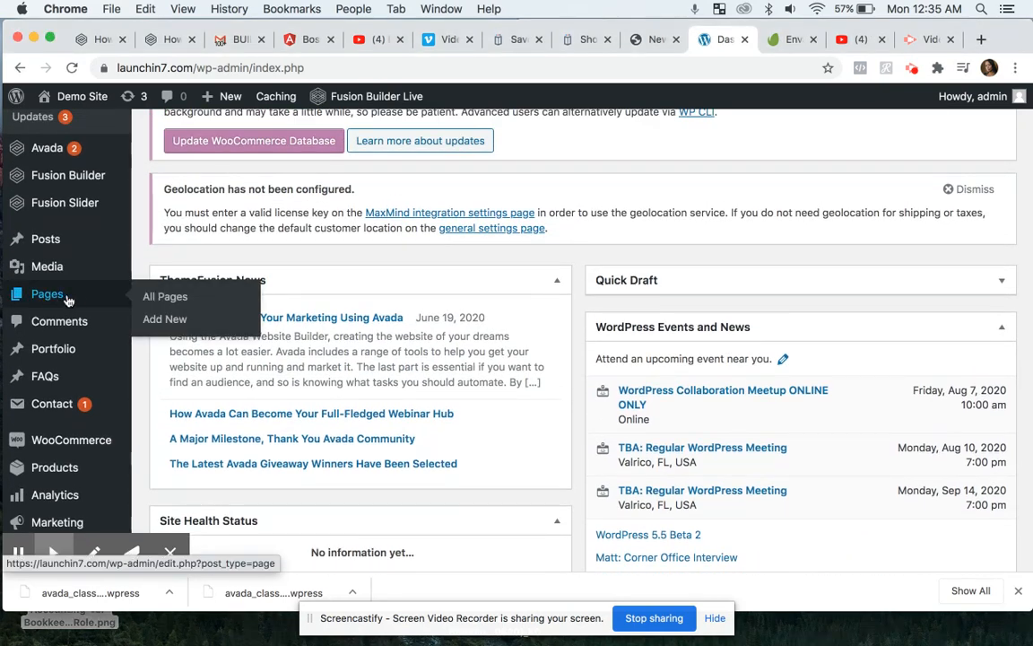
click(154, 320)
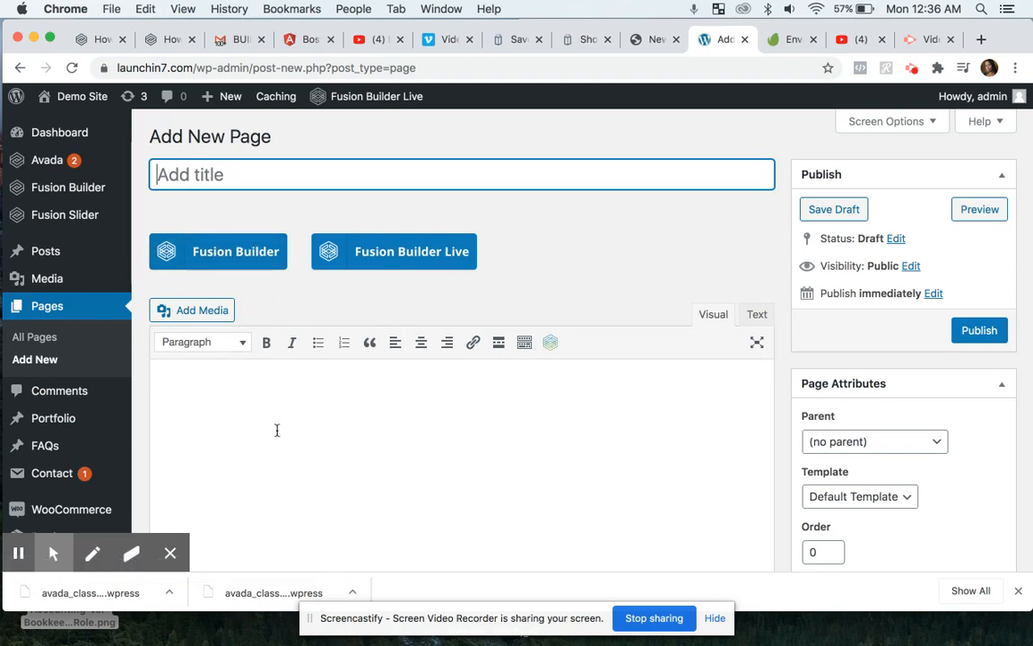
- Switch the new page's editor to Fusion Builder
scroll(285, 462, down, 5)
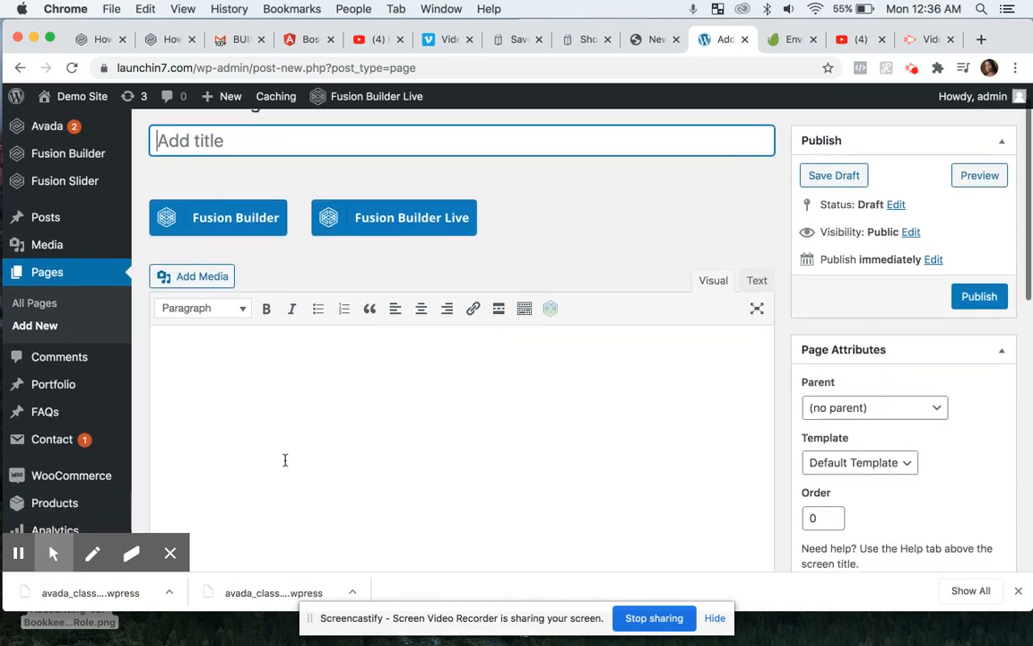
scroll(285, 464, up, 4)
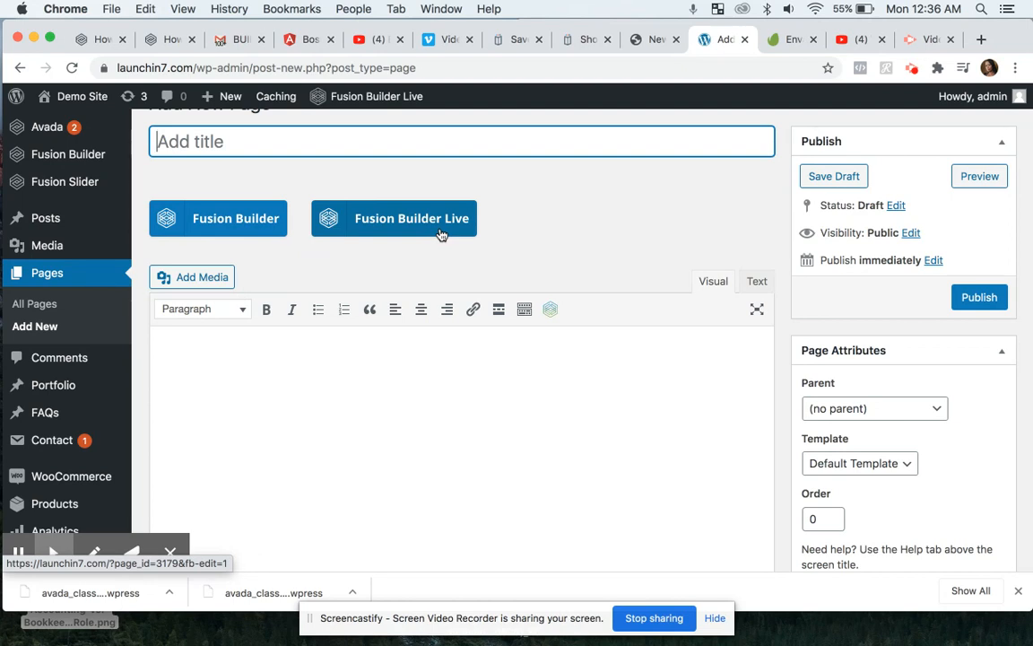
click(258, 226)
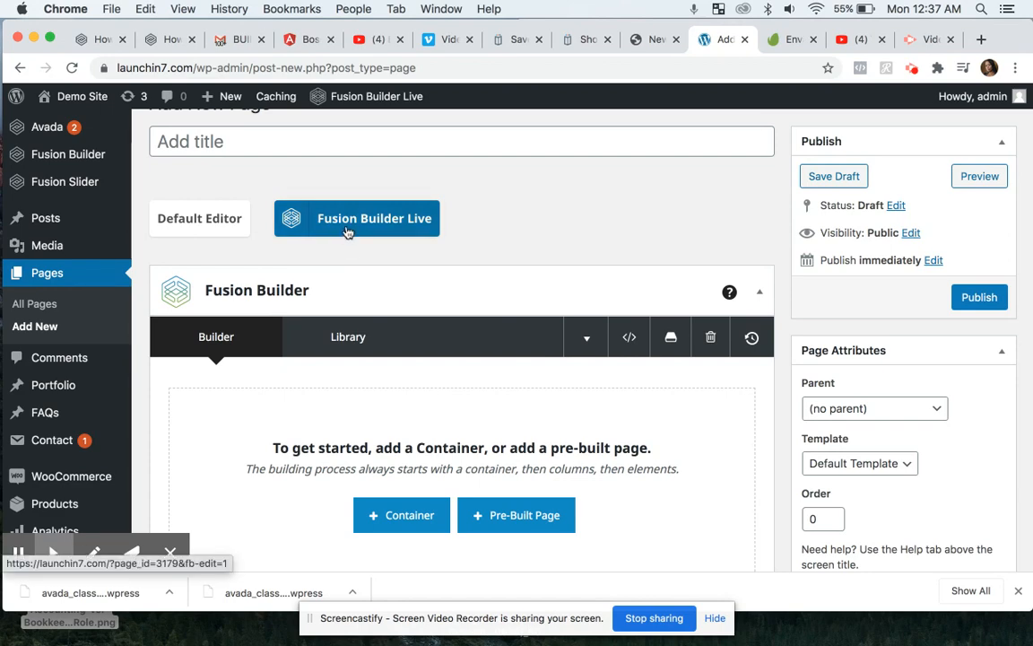
- Title the new page Test2
scroll(480, 350, down, 5)
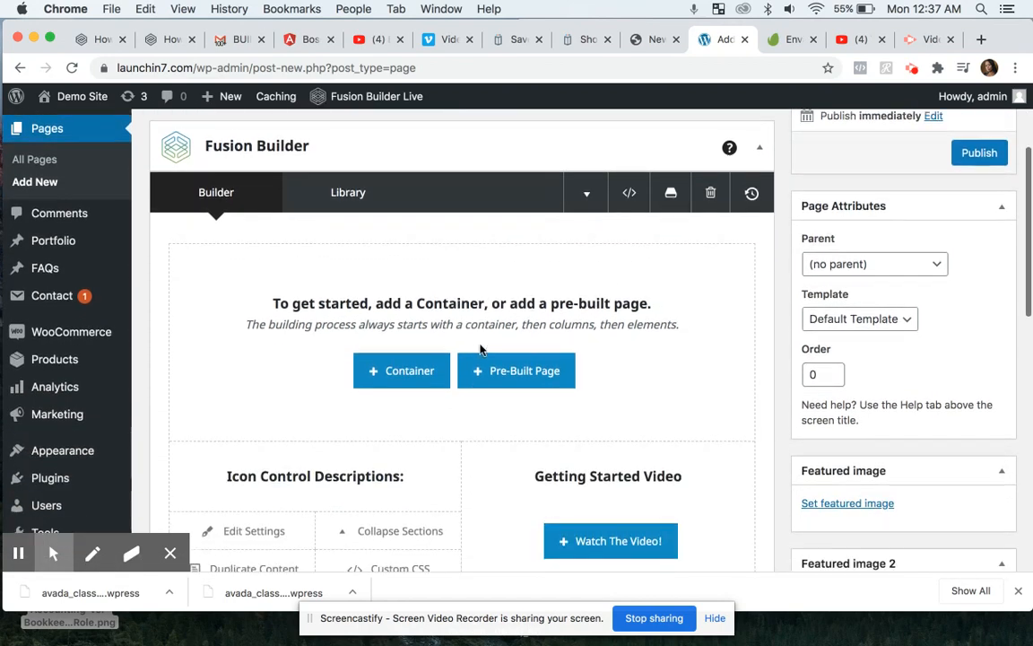
scroll(480, 350, down, 2)
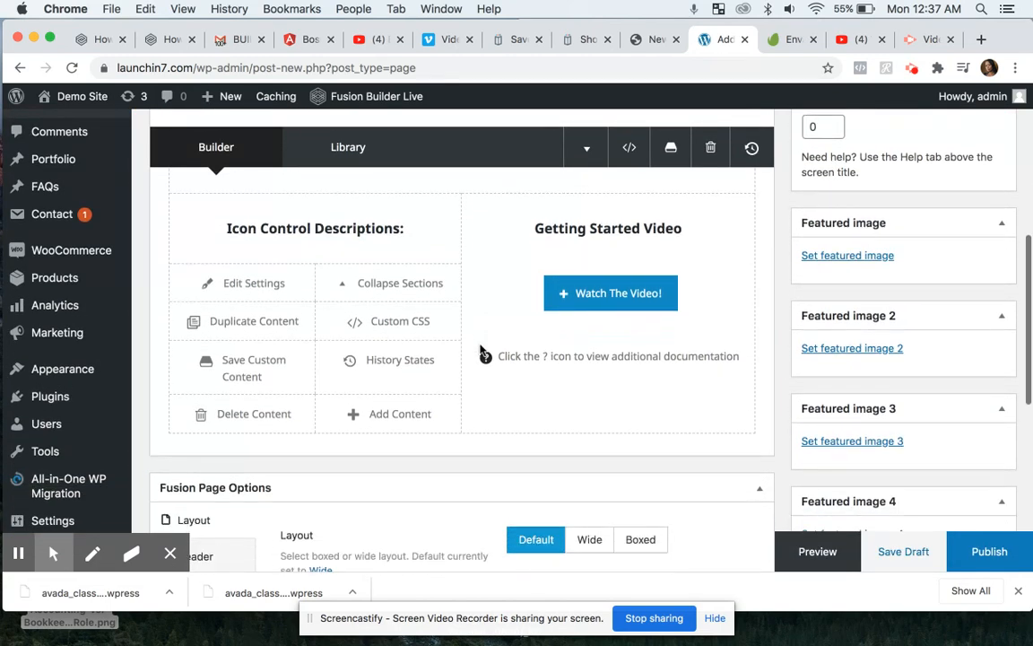
scroll(479, 350, up, 5)
scroll(480, 350, up, 2)
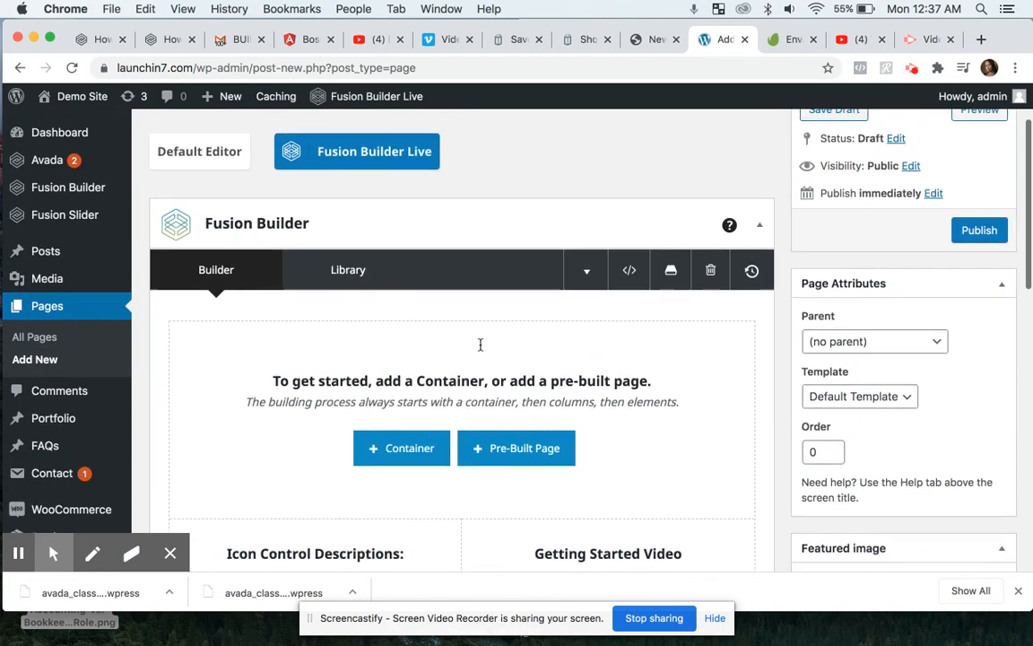
scroll(480, 344, up, 2)
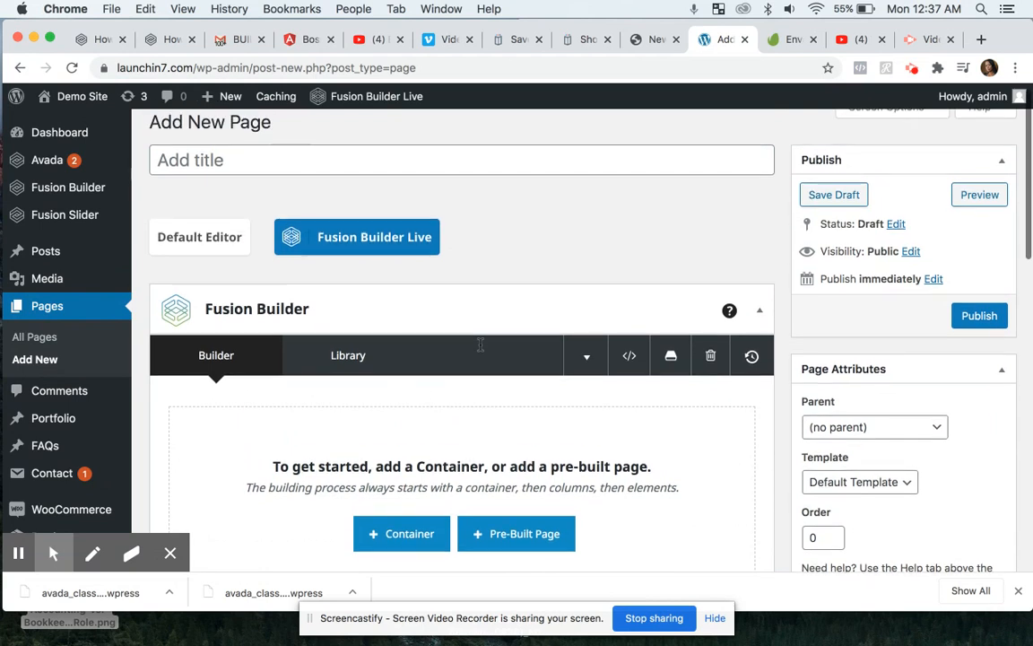
click(466, 173)
text(Tes)
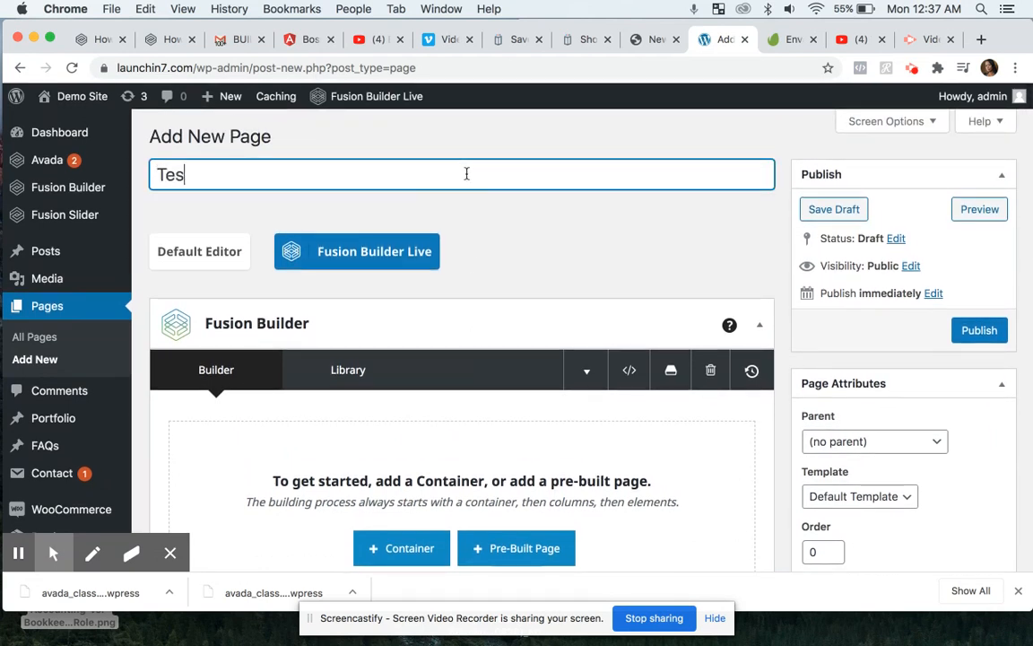
text(t2)
click(564, 243)
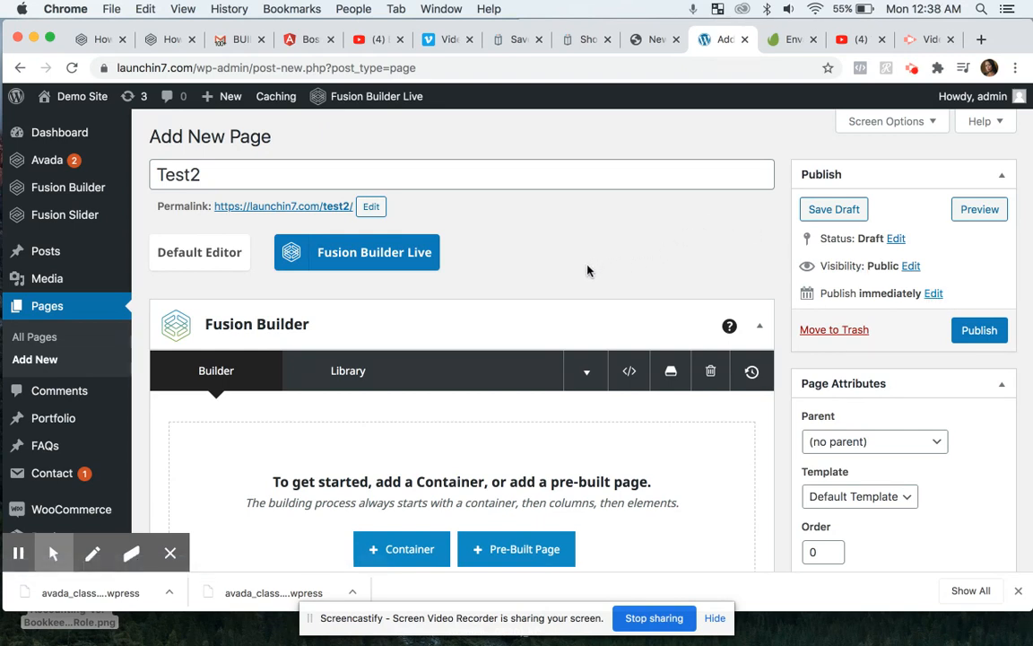
- Open the pre-built page library and select the Avada Classic demo
scroll(588, 299, down, 1)
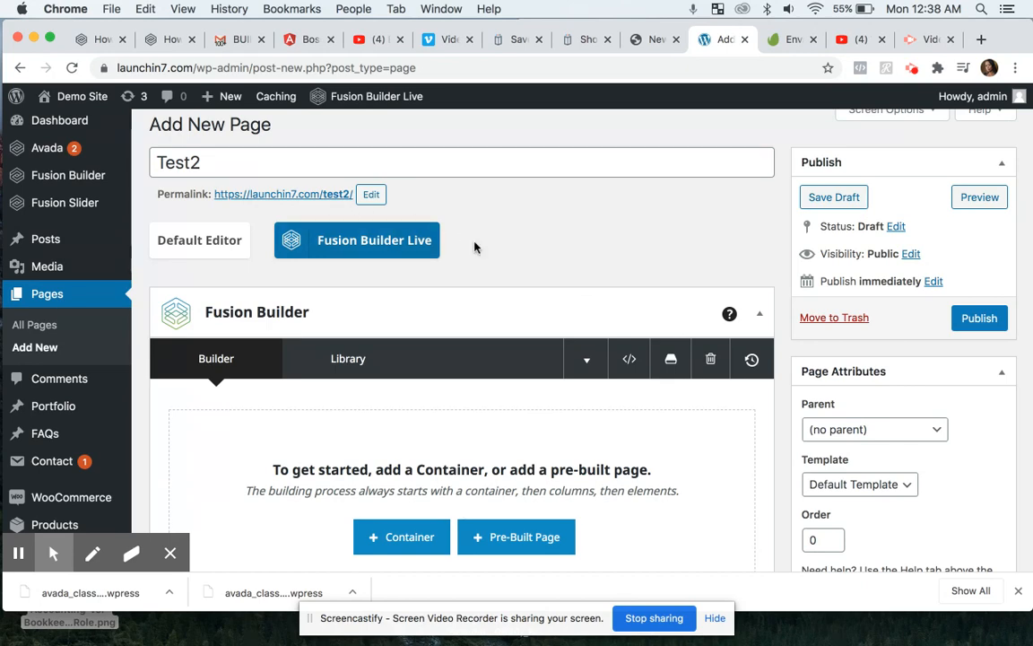
scroll(527, 269, down, 2)
scroll(526, 266, down, 2)
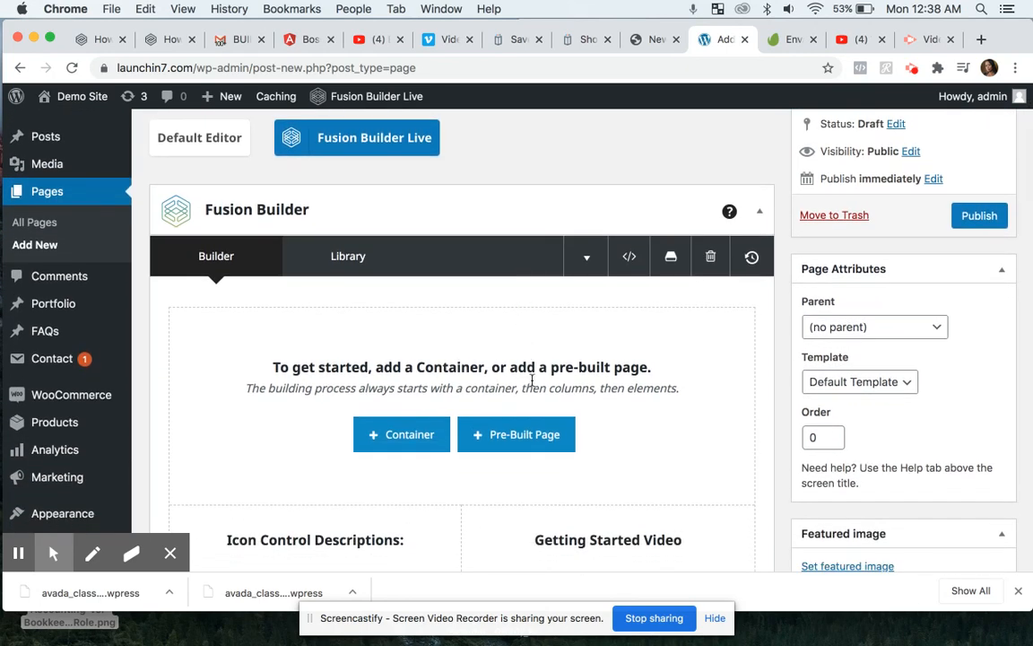
click(532, 444)
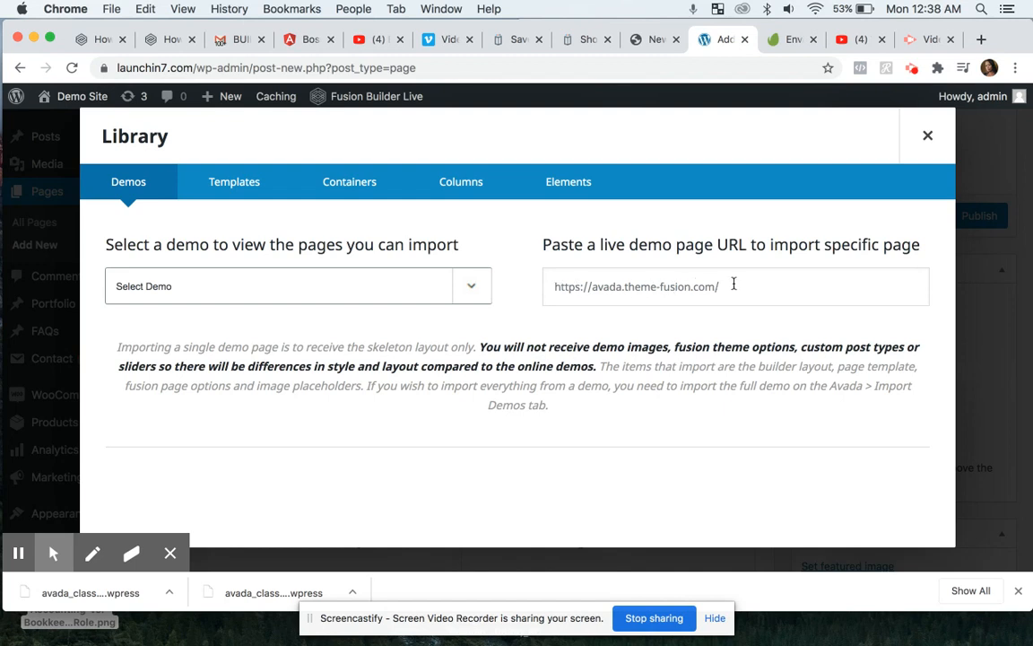
click(473, 293)
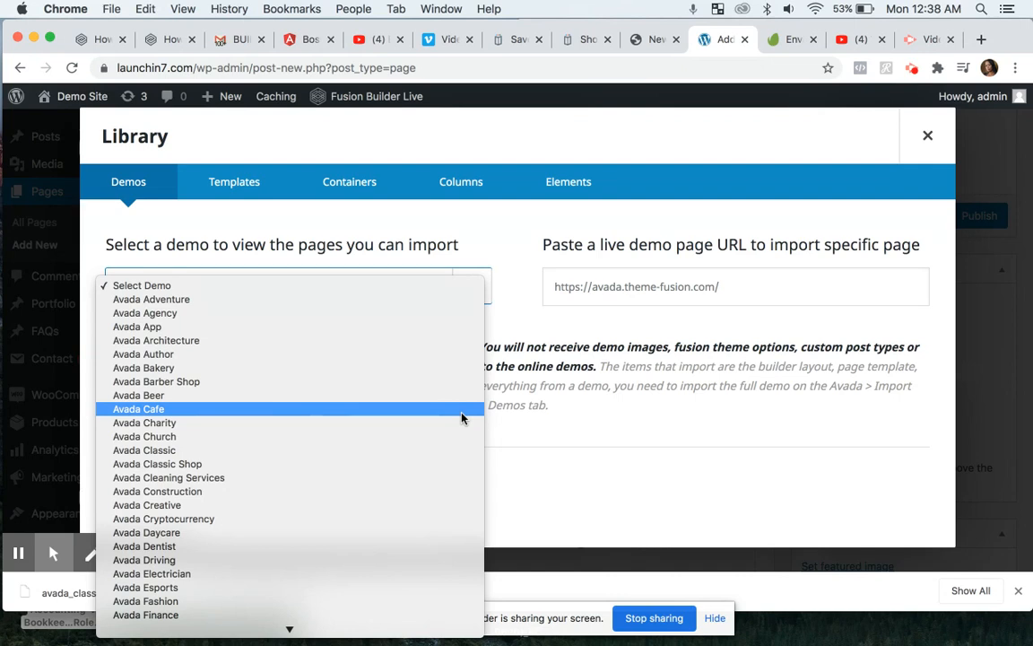
click(450, 457)
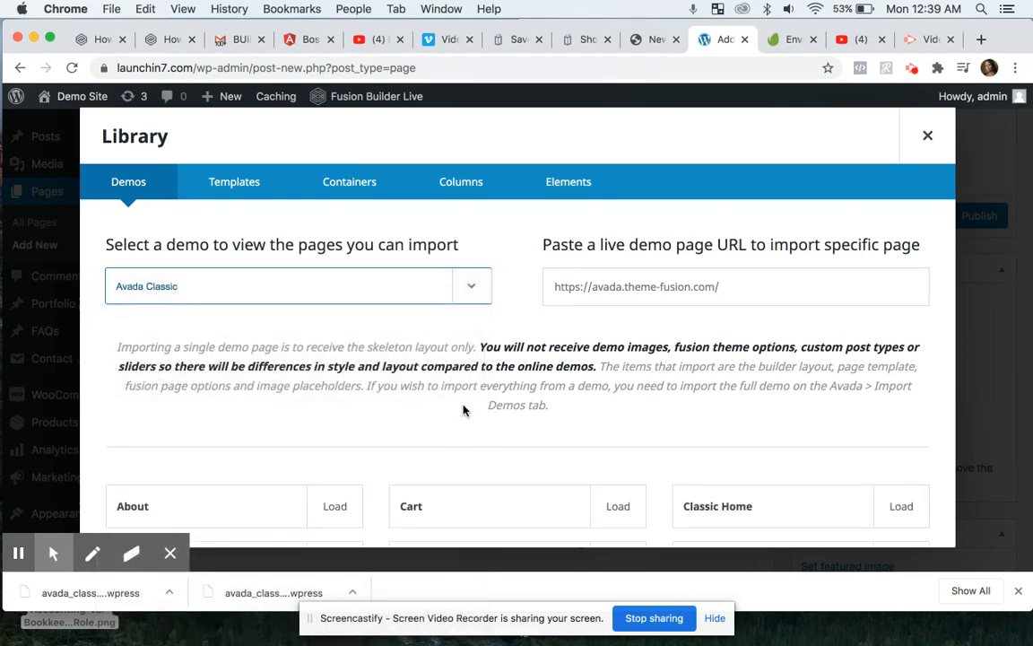
- Load the Our History demo page into the builder, accepting the replacement warning
scroll(463, 410, down, 3)
scroll(463, 410, down, 3)
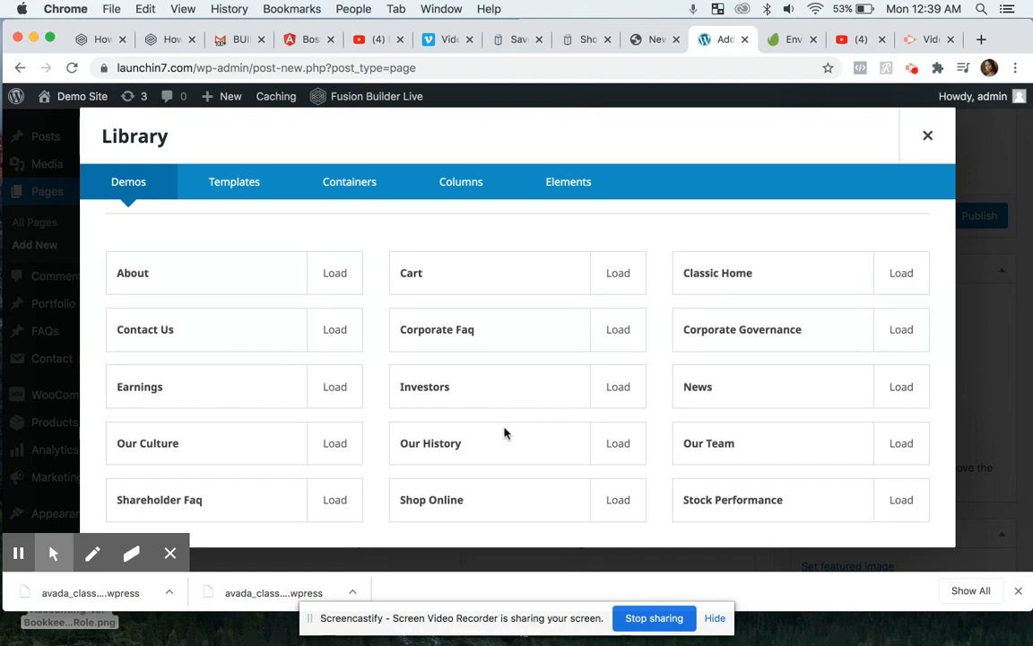
click(620, 449)
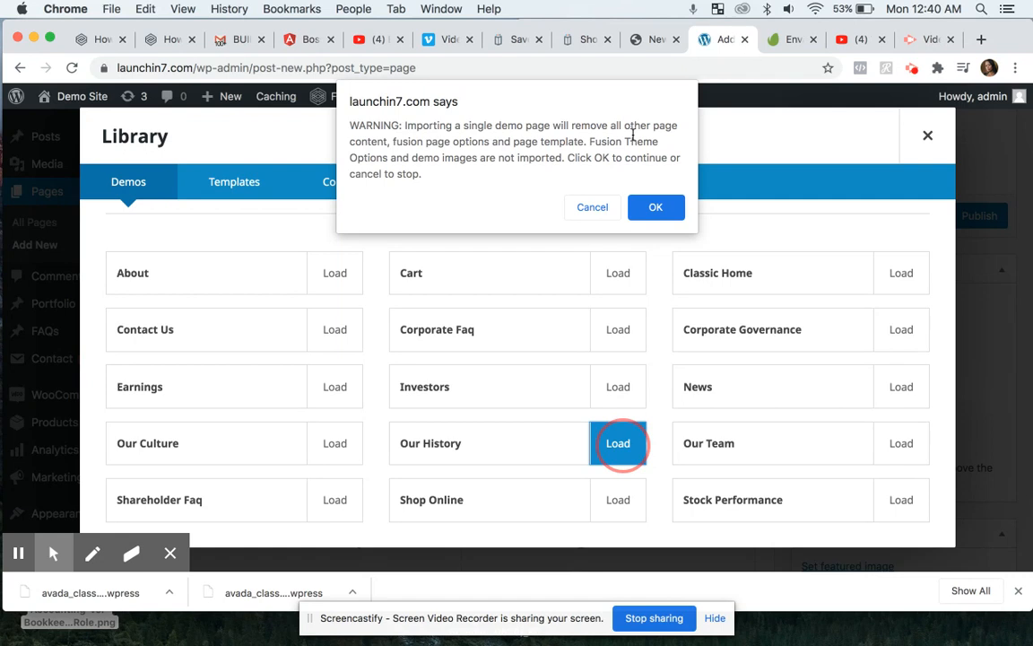
click(659, 208)
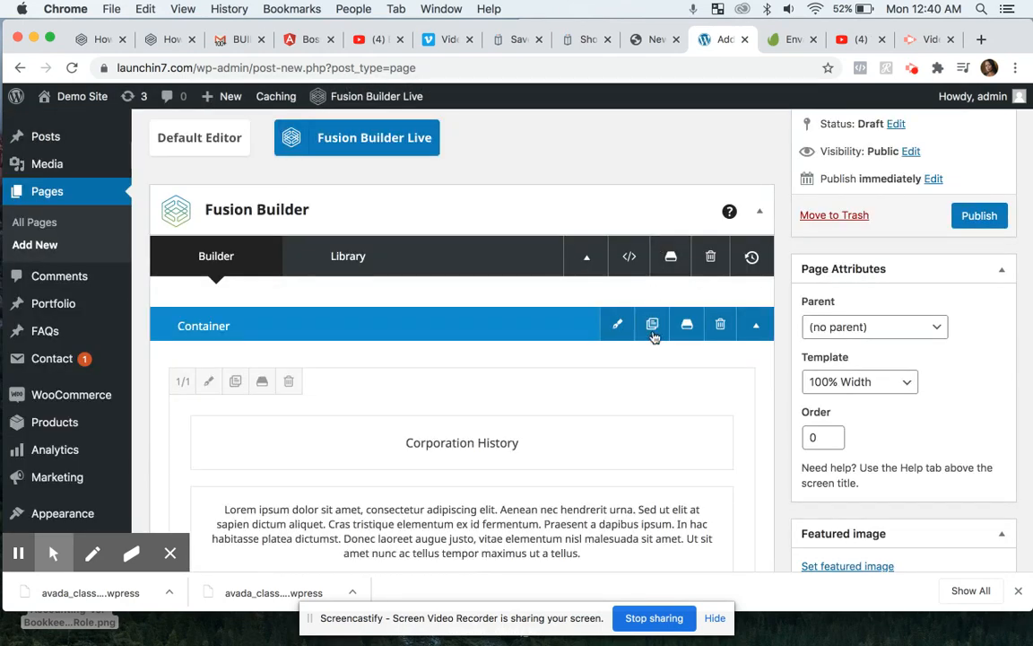
- Scroll through the imported page layout to review its containers, columns and elements
scroll(640, 403, down, 1)
scroll(640, 402, down, 5)
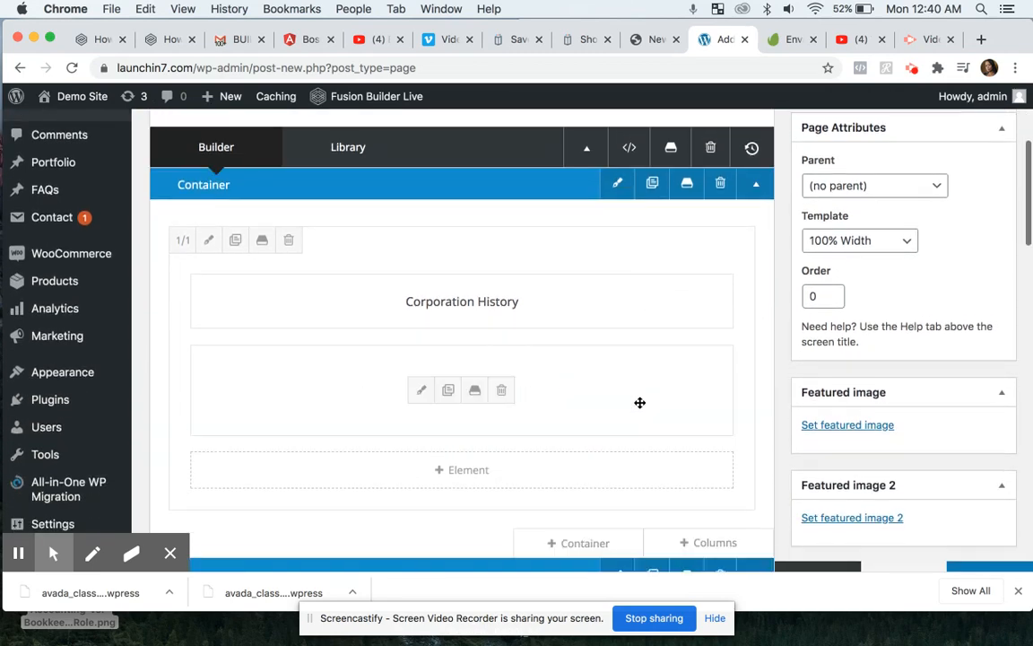
scroll(640, 403, down, 5)
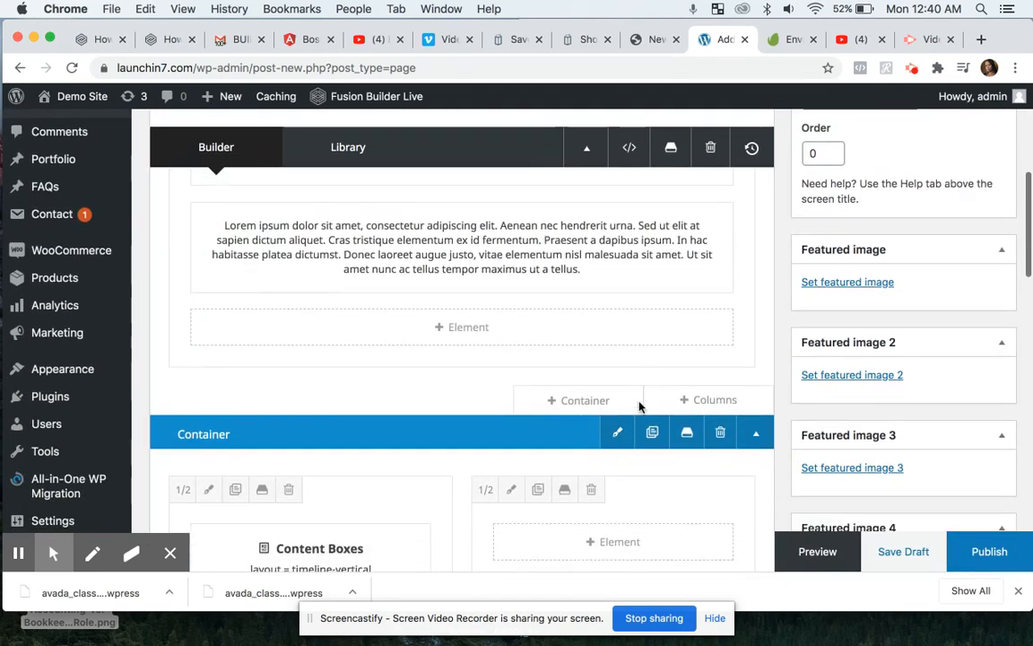
scroll(639, 402, down, 1)
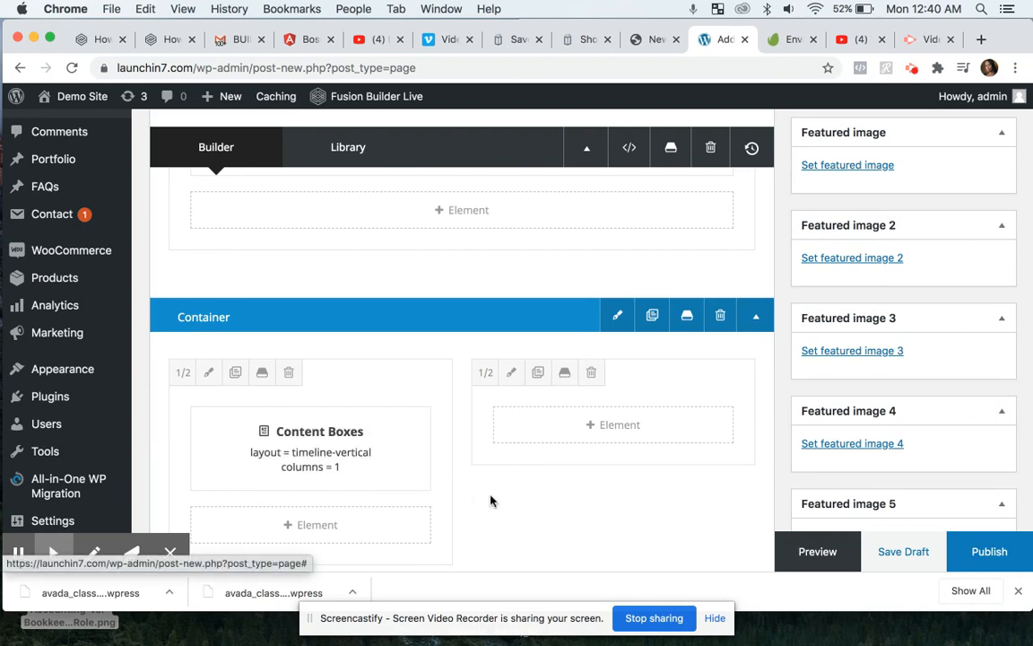
scroll(502, 498, down, 5)
scroll(502, 495, down, 5)
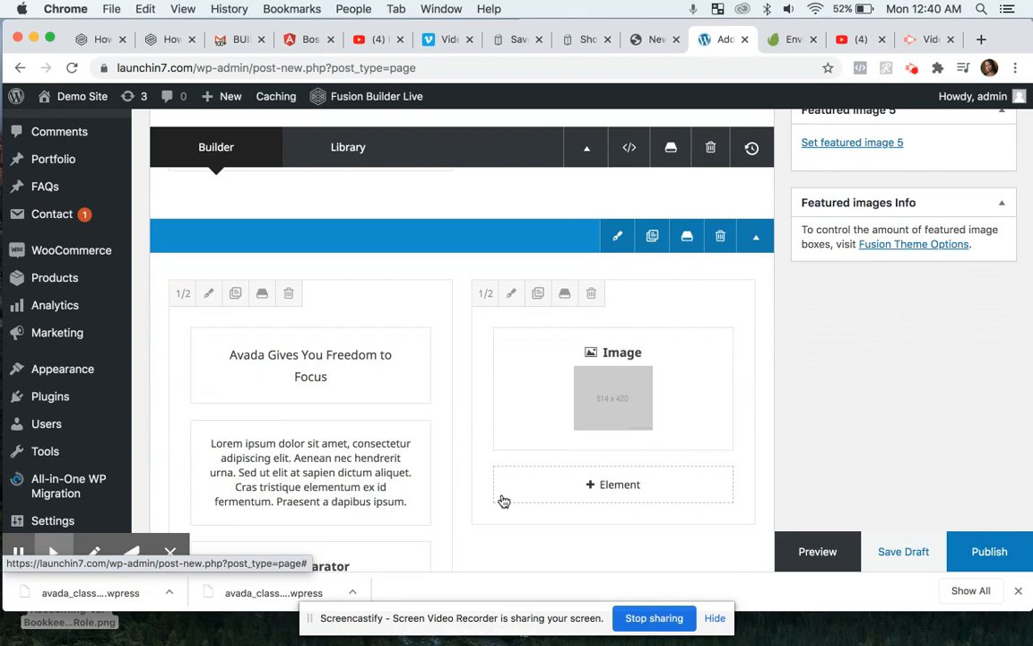
scroll(503, 500, down, 8)
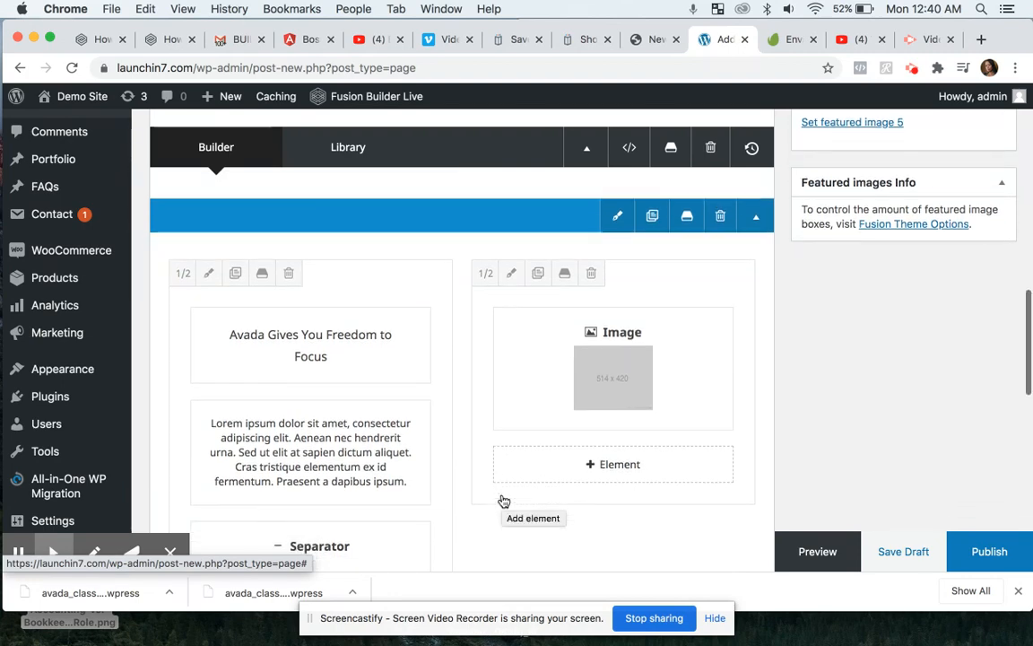
scroll(504, 501, up, 6)
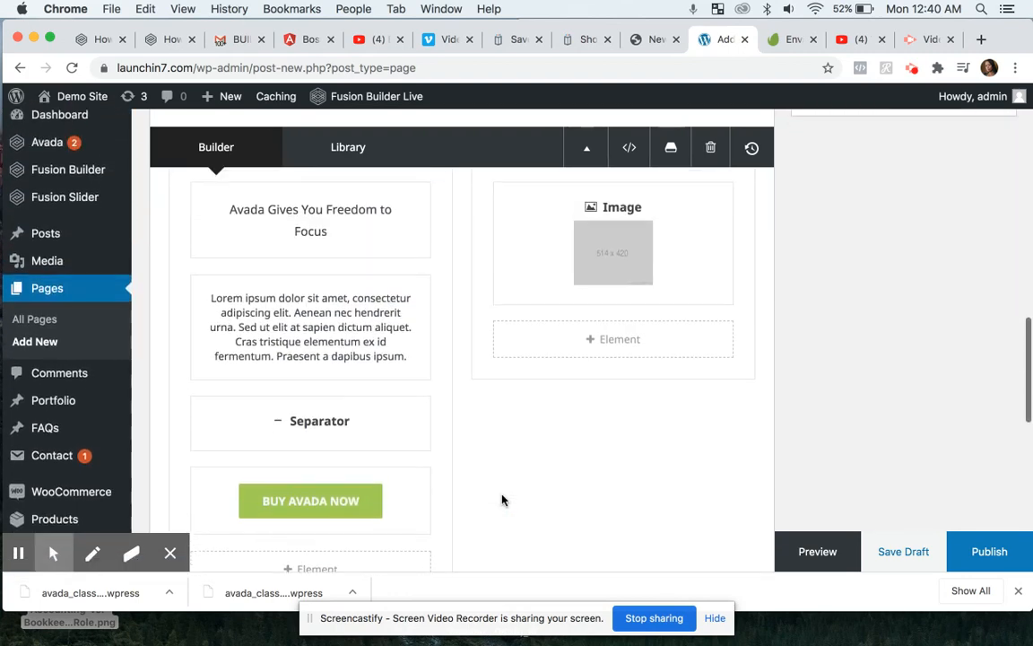
scroll(502, 499, up, 1)
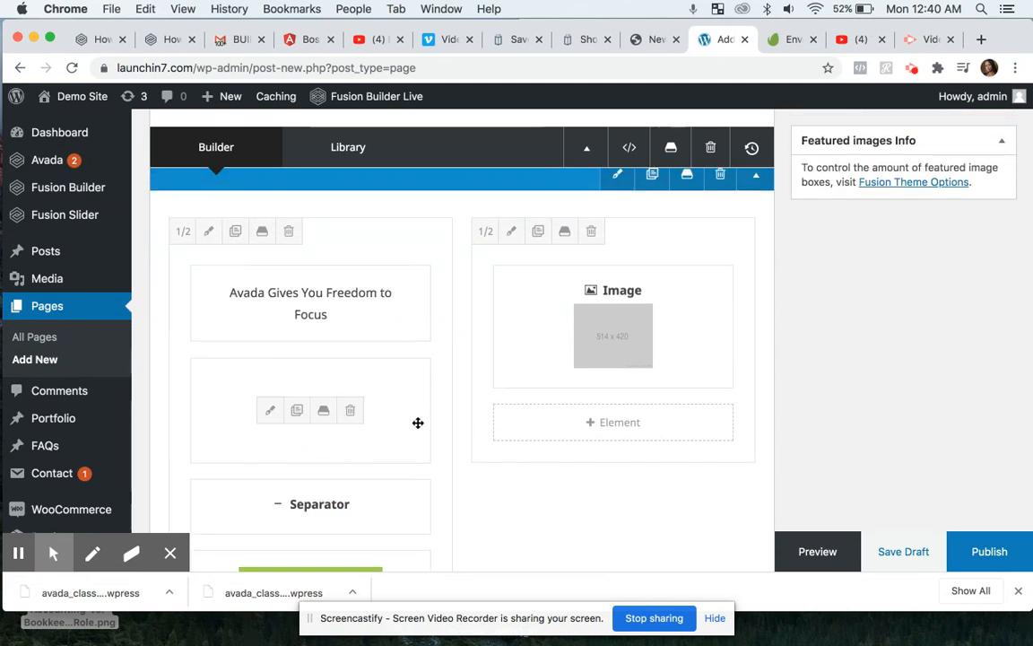
scroll(418, 422, up, 3)
scroll(418, 423, up, 3)
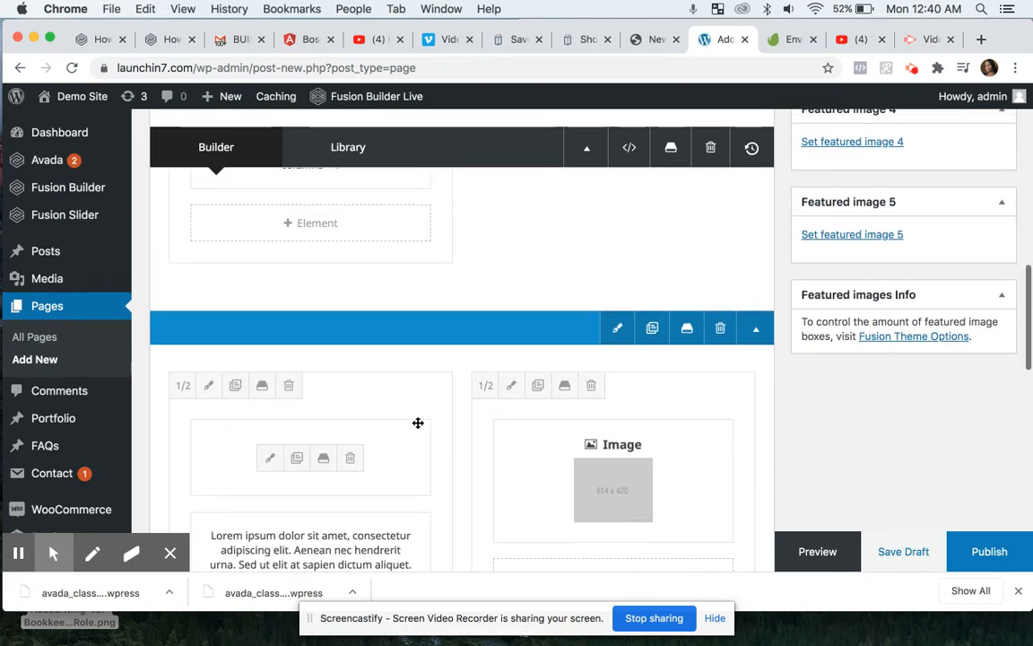
scroll(418, 429, up, 6)
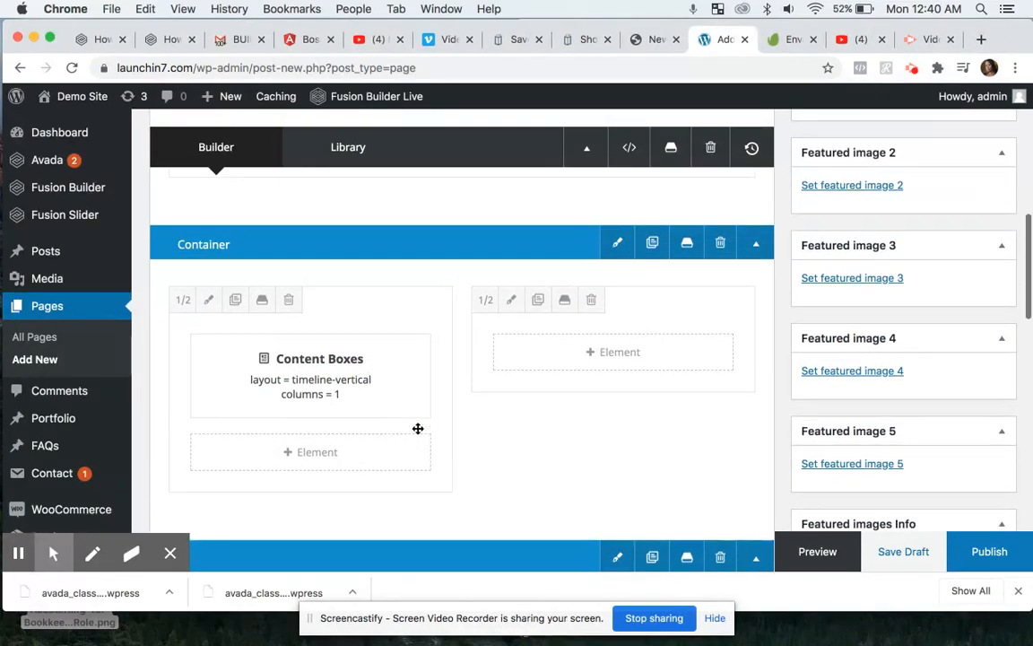
scroll(418, 428, up, 8)
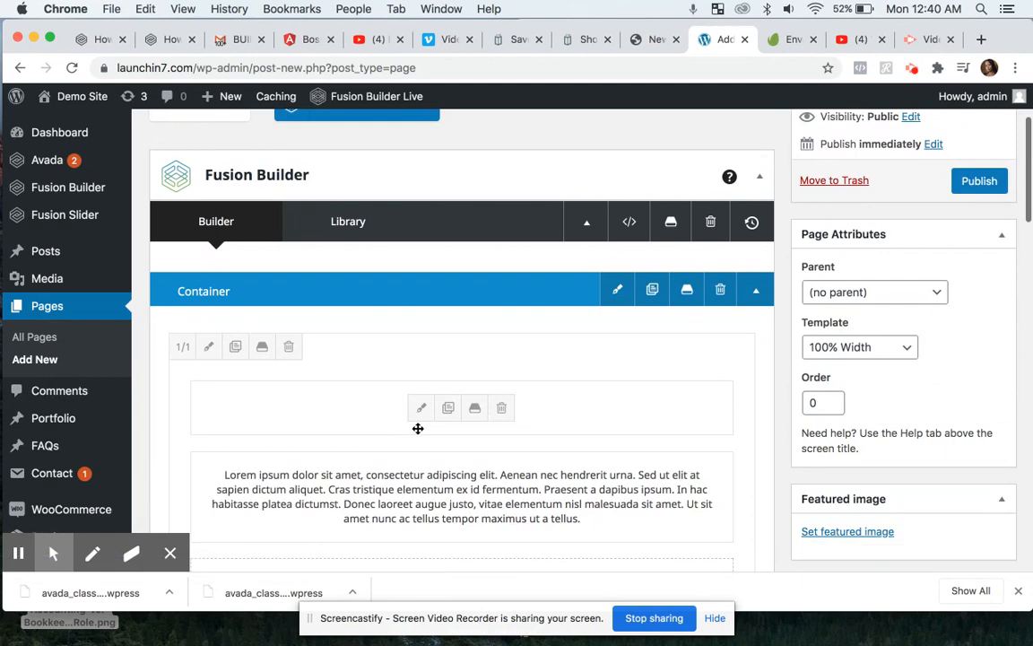
scroll(470, 451, down, 3)
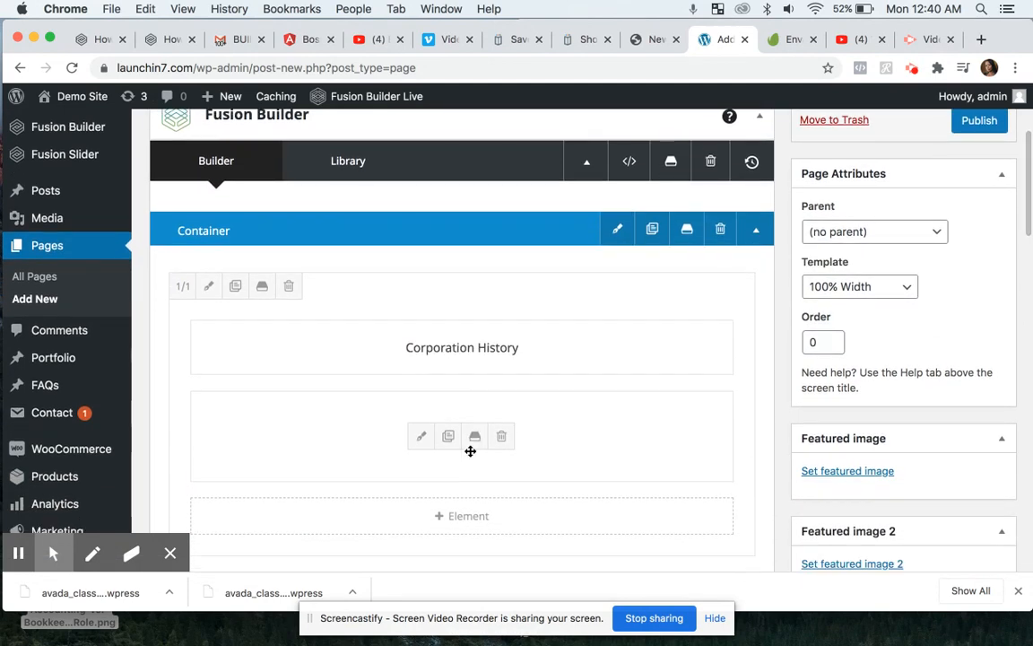
scroll(470, 451, up, 5)
scroll(470, 451, up, 1)
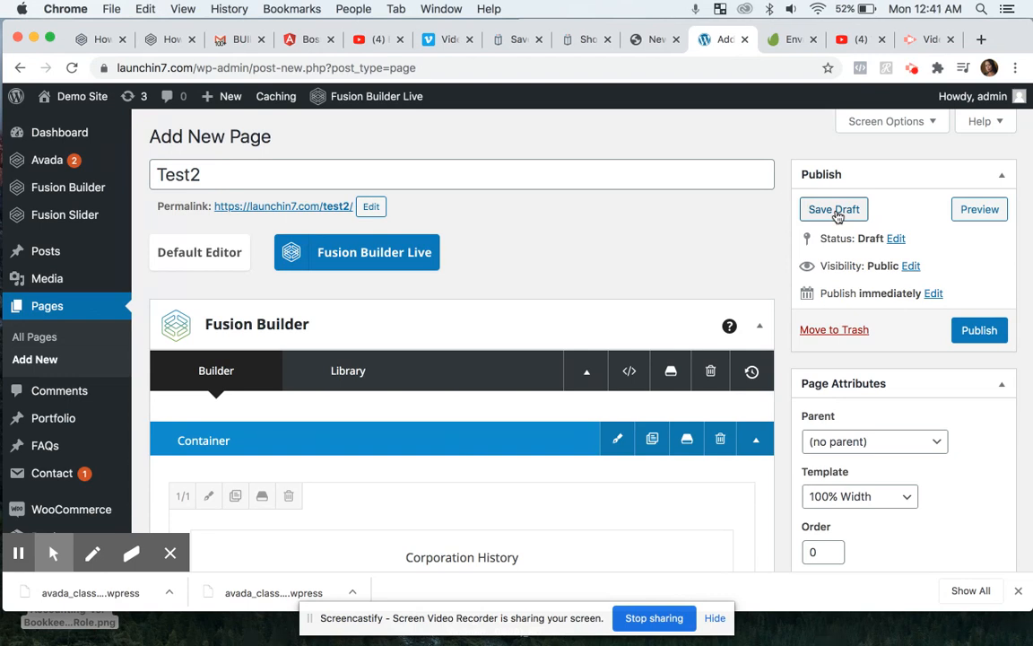
click(912, 69)
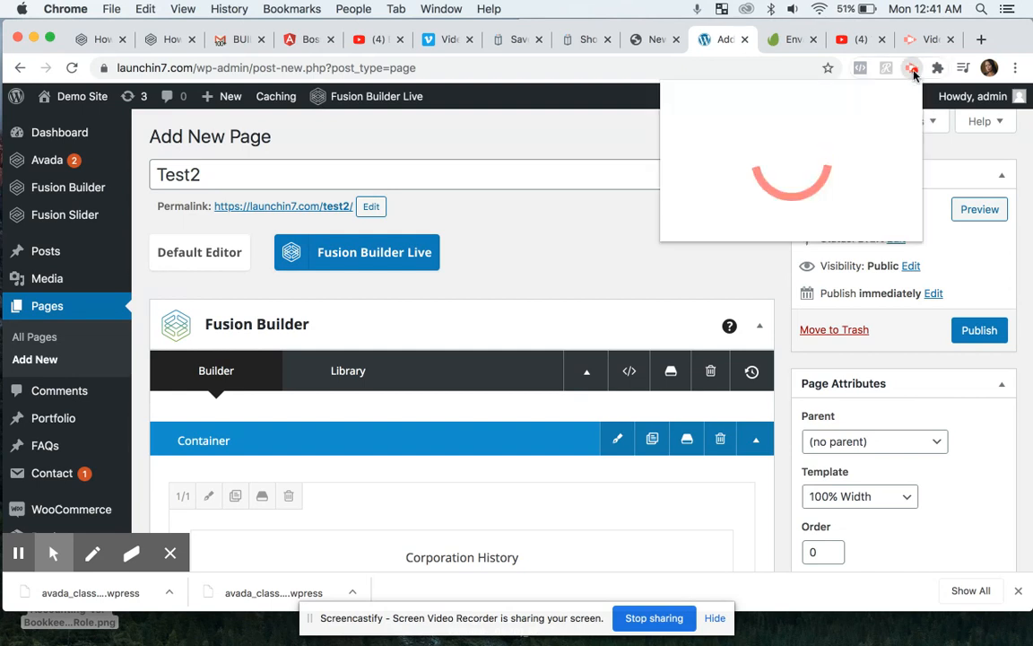